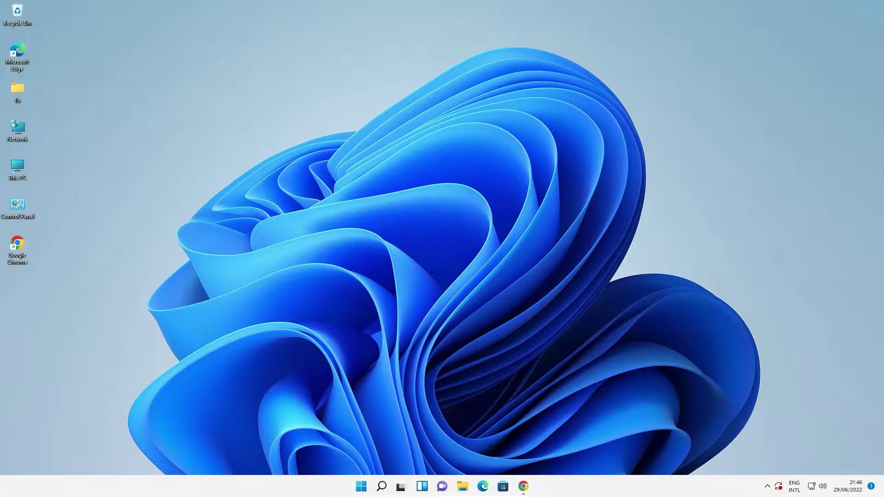
Step: Look at the scanner video's title in the browser, then minimize the browser to the desktop
left_click(524, 486)
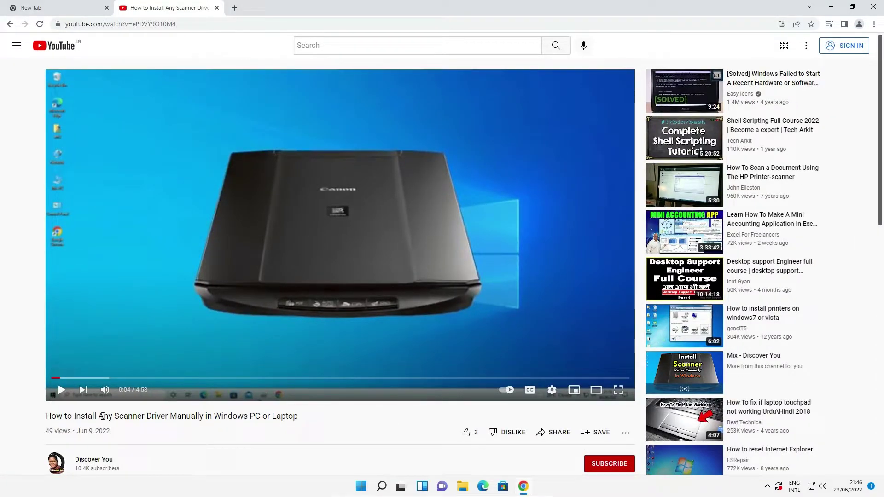
left_click_drag(80, 416, 304, 424)
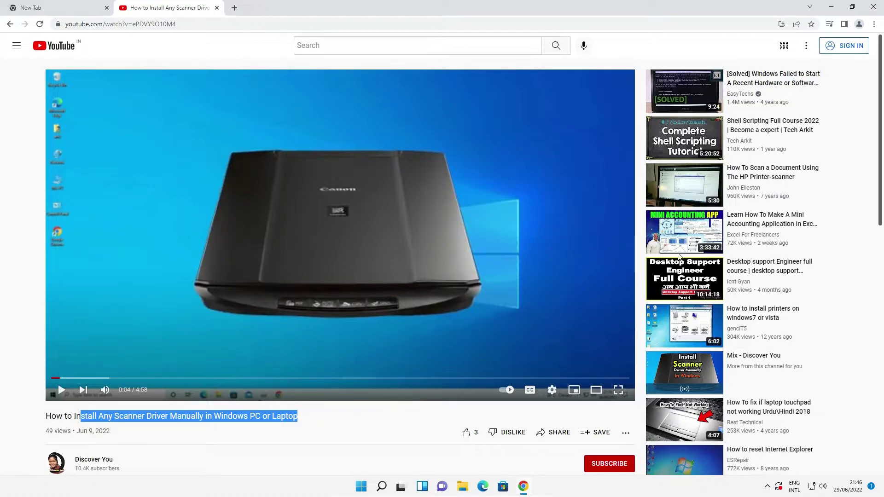
left_click(831, 6)
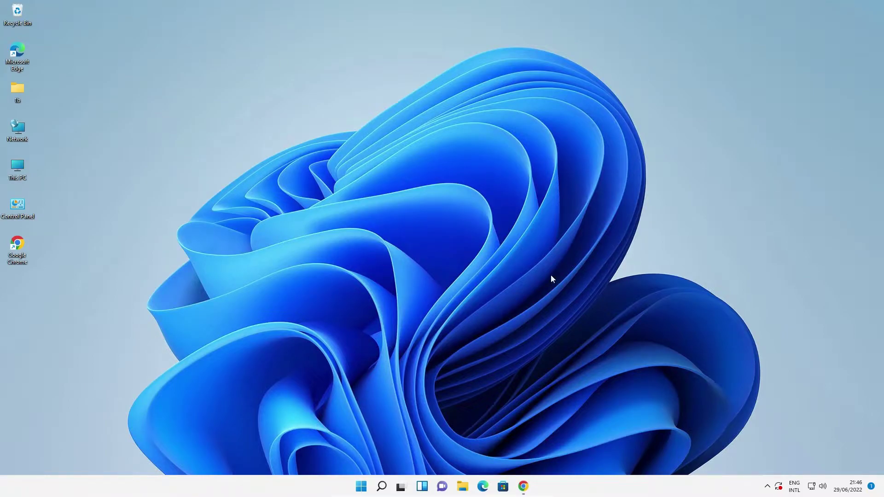
Step: Search Microsoft Store for 'windows Scan' and get the Windows Scan app
left_click(503, 487)
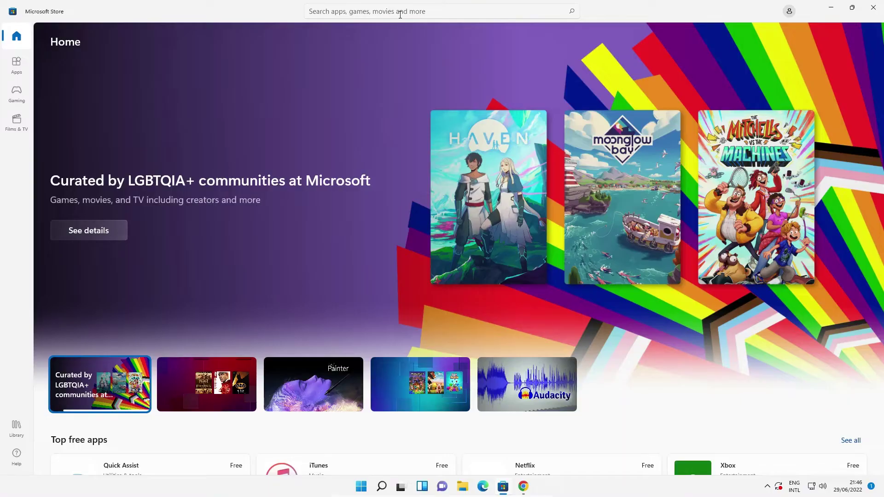
left_click(339, 12)
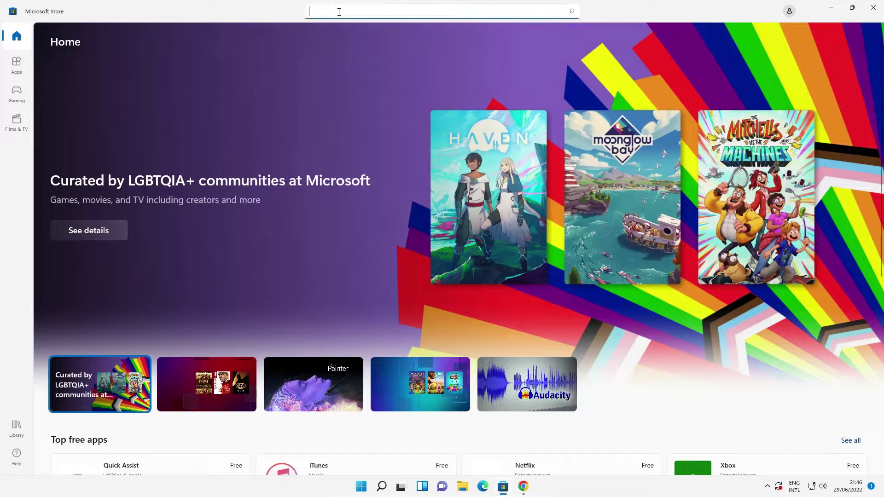
type("w")
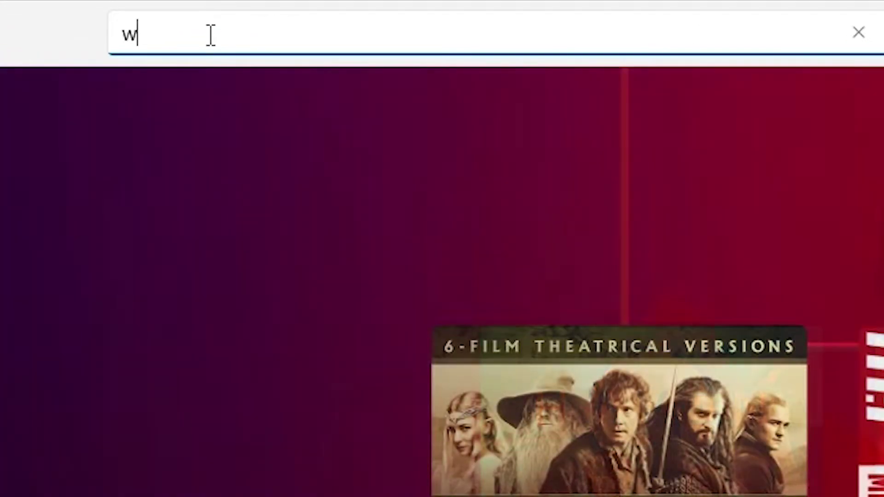
type("indows ")
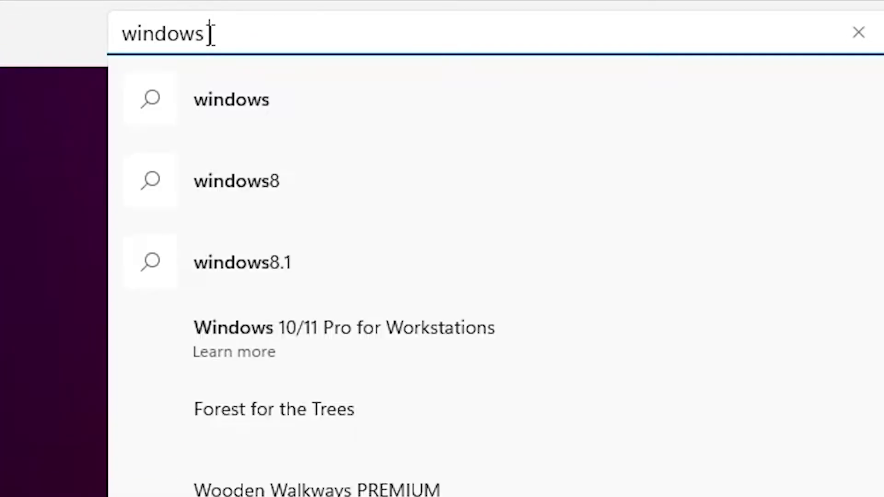
type("Scan")
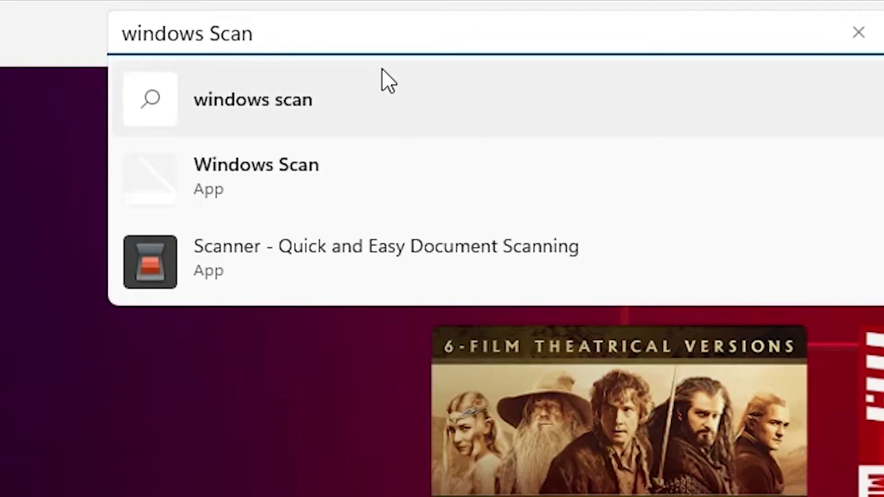
left_click(295, 89)
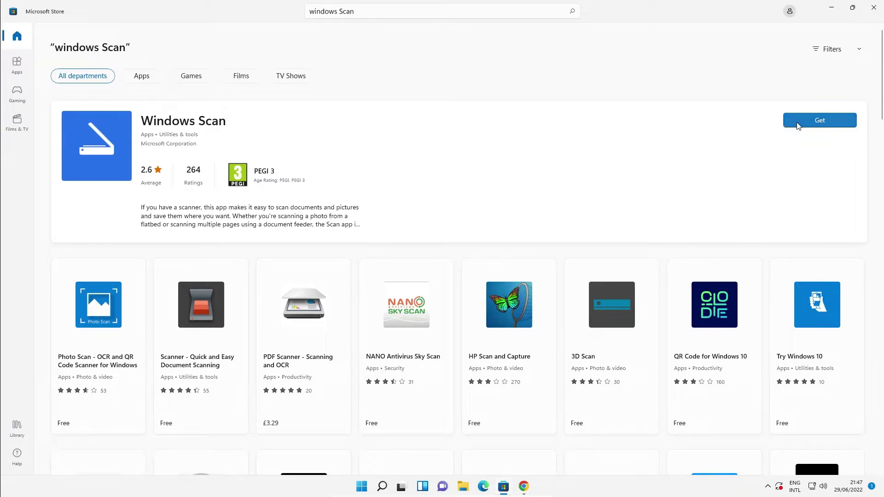
left_click(824, 124)
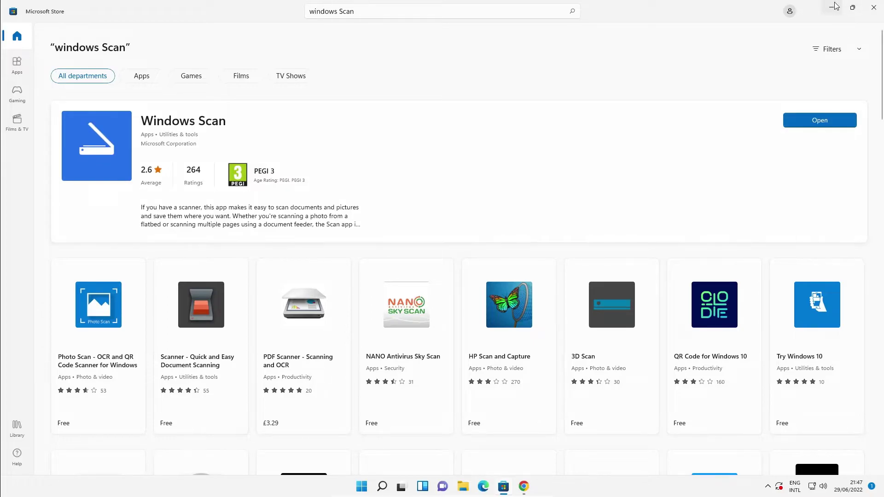
Step: Launch the new Scan app from Start, shift its window right, and list the file types
left_click(504, 487)
left_click(359, 488)
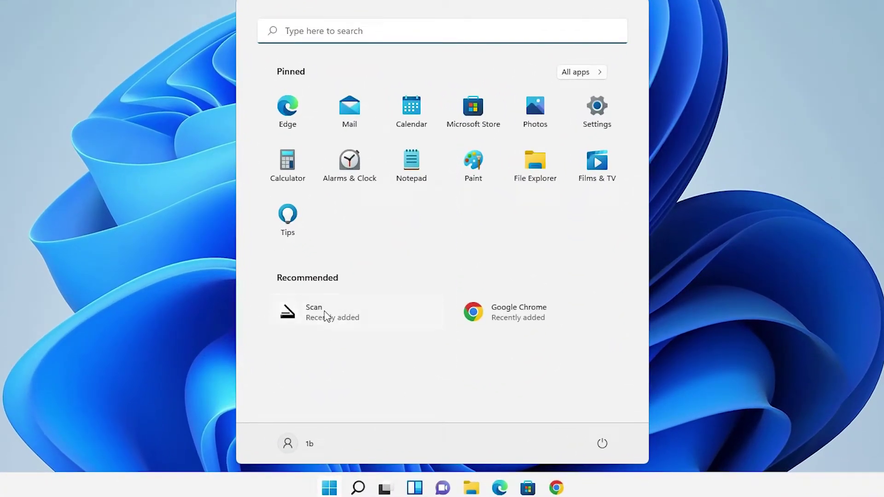
left_click(356, 322)
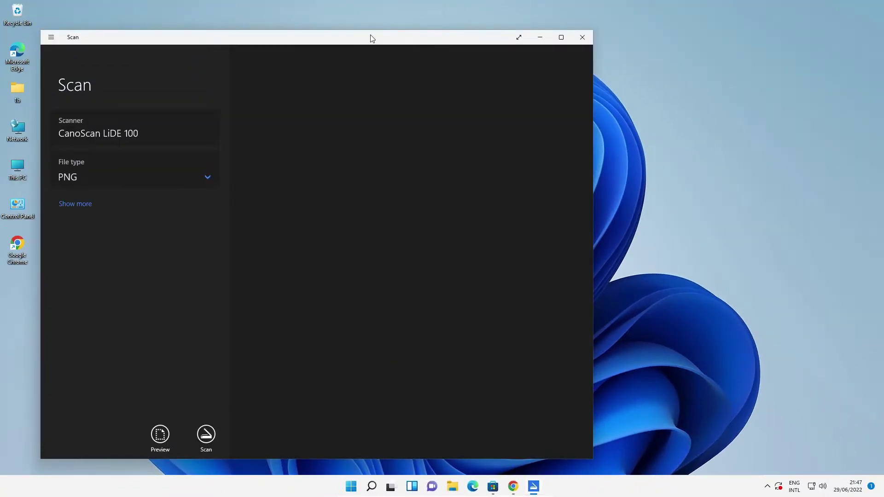
left_click_drag(372, 39, 505, 36)
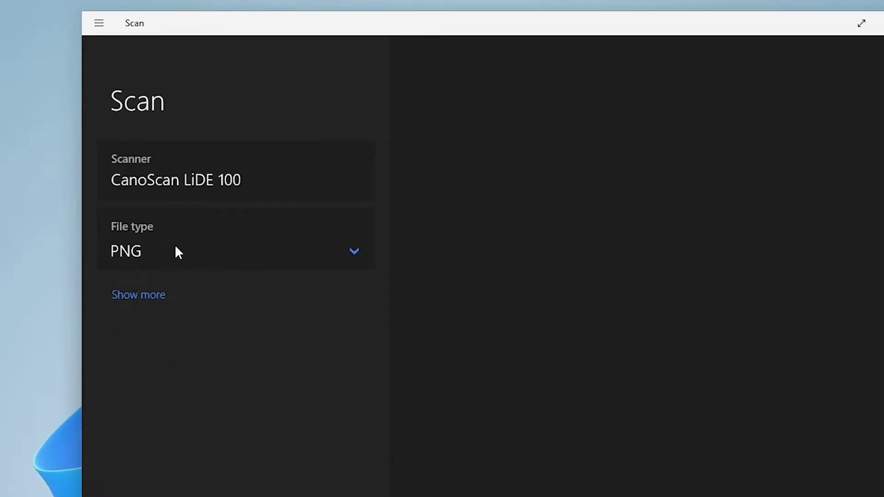
left_click(207, 262)
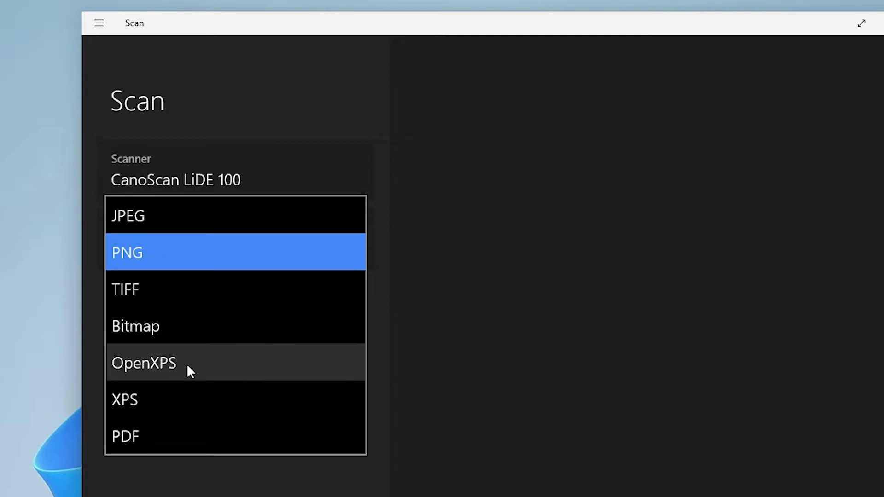
Step: Choose JPEG, then show more settings, keeping Colour mode at Colour and resolution at 300 DPI
left_click(139, 226)
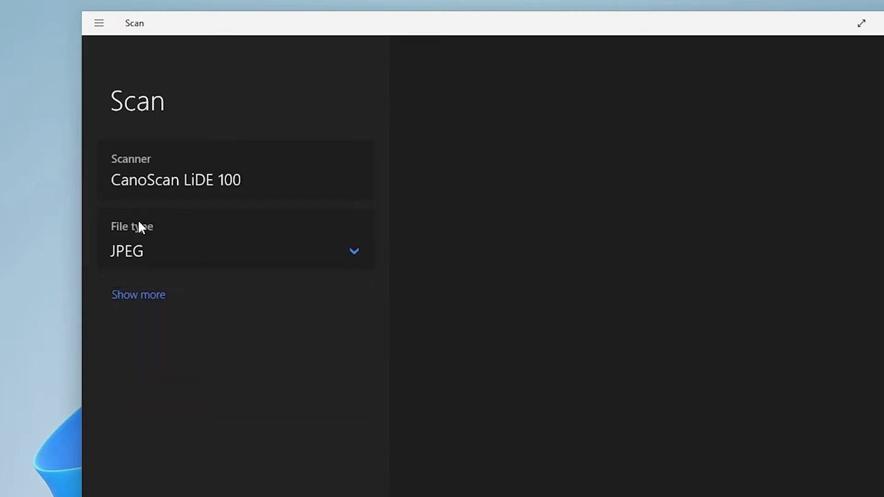
left_click(140, 297)
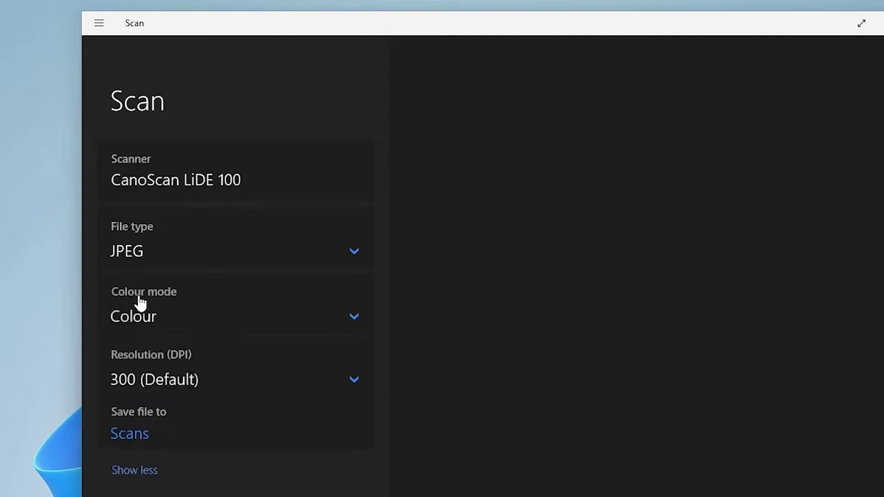
left_click(355, 231)
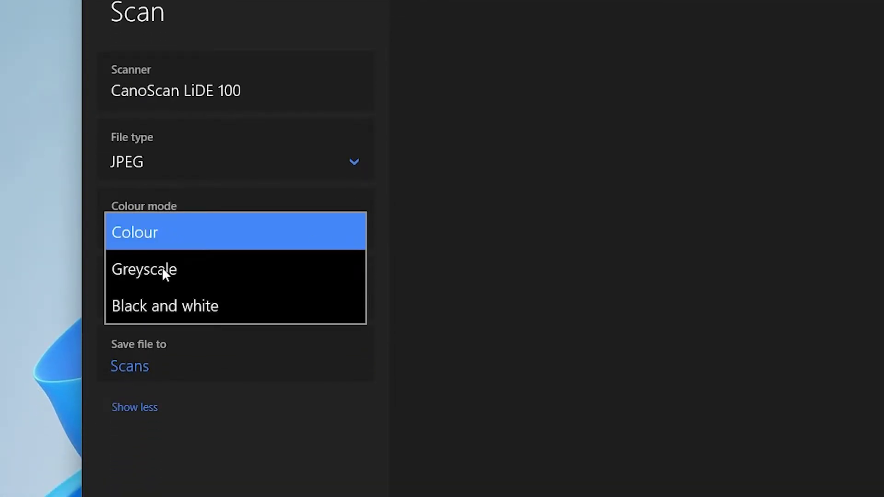
left_click(155, 242)
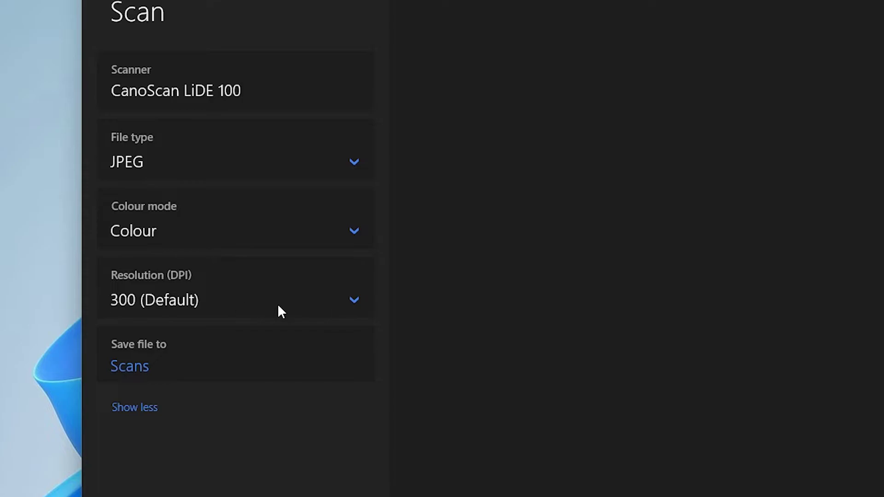
left_click(352, 308)
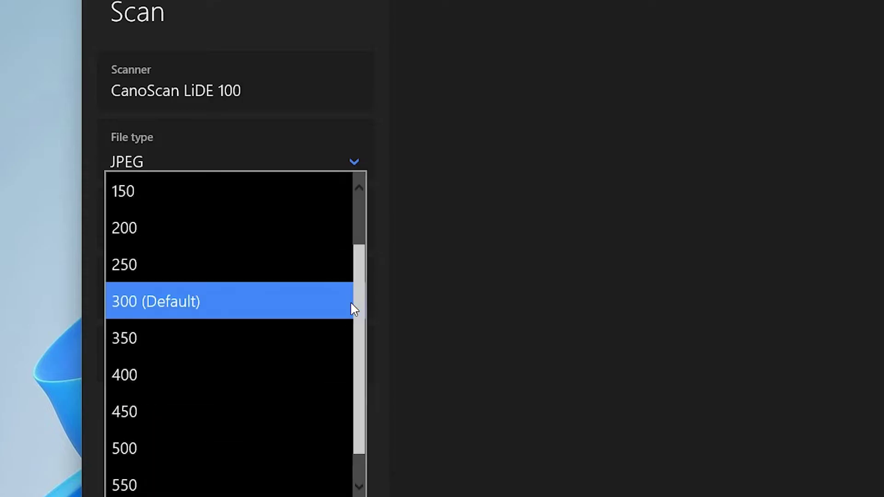
left_click_drag(364, 393, 385, 255)
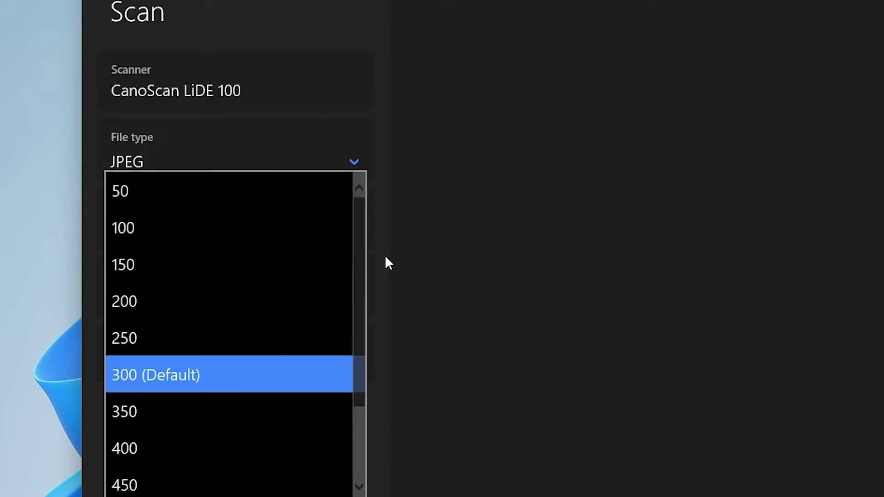
left_click(152, 371)
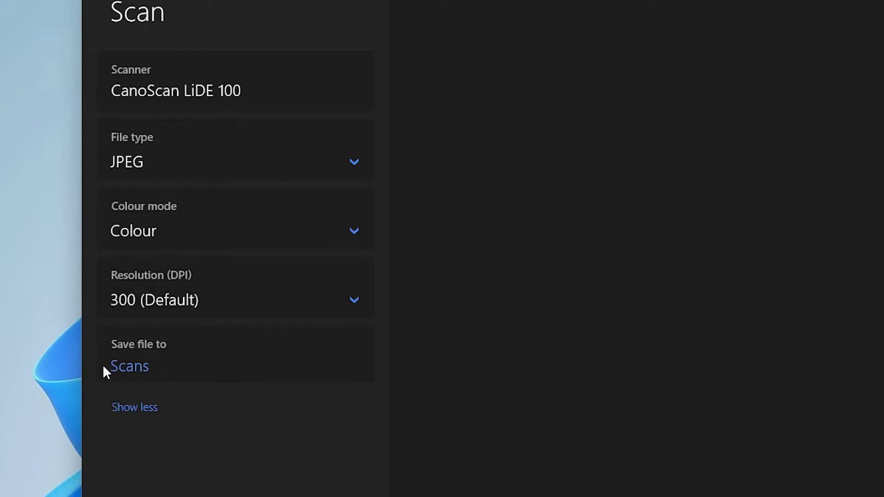
Step: Change the scan save folder from Scans to the Desktop
left_click(134, 371)
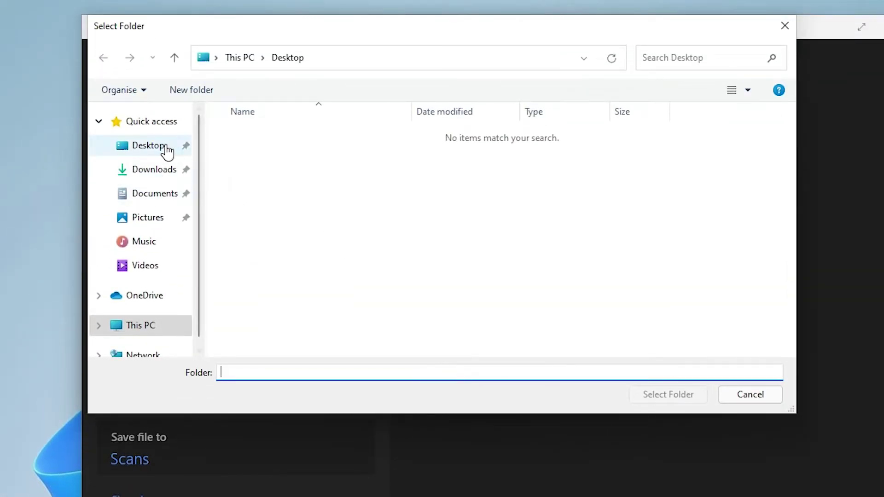
left_click(167, 151)
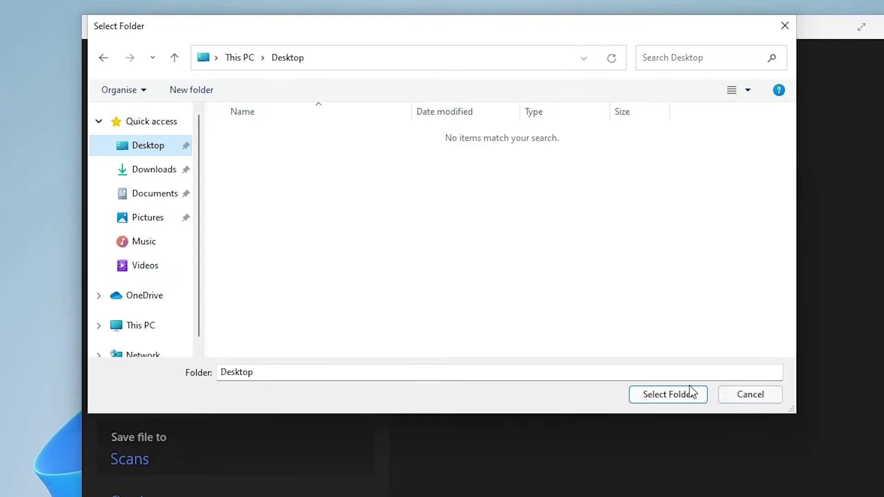
left_click(687, 399)
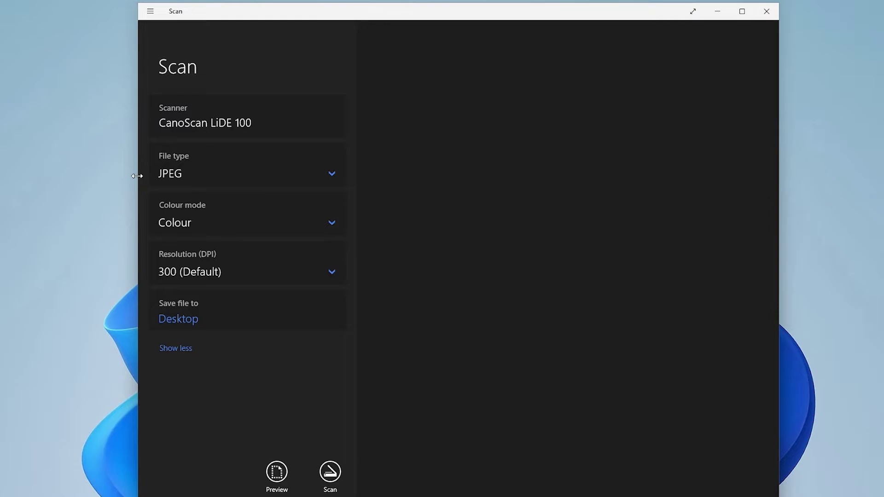
Step: Preview the book cover and adjust the crop corners and edges around the illustration and title
left_click(277, 470)
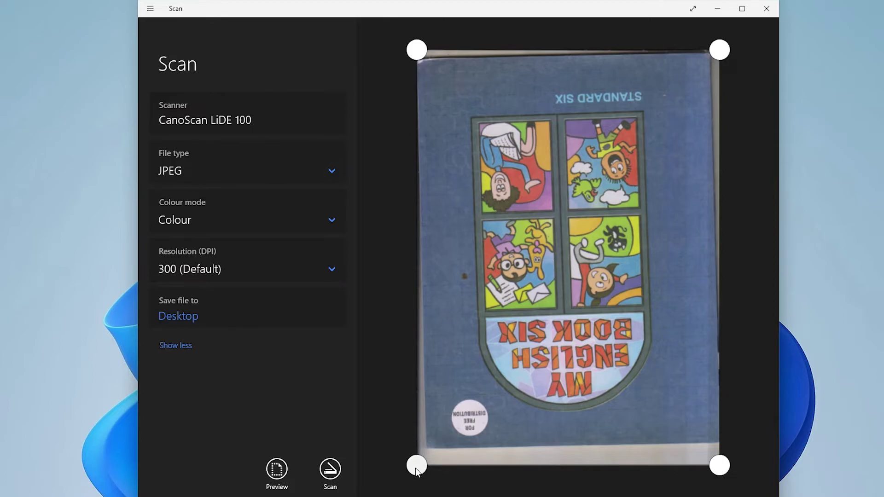
left_click_drag(416, 466, 470, 379)
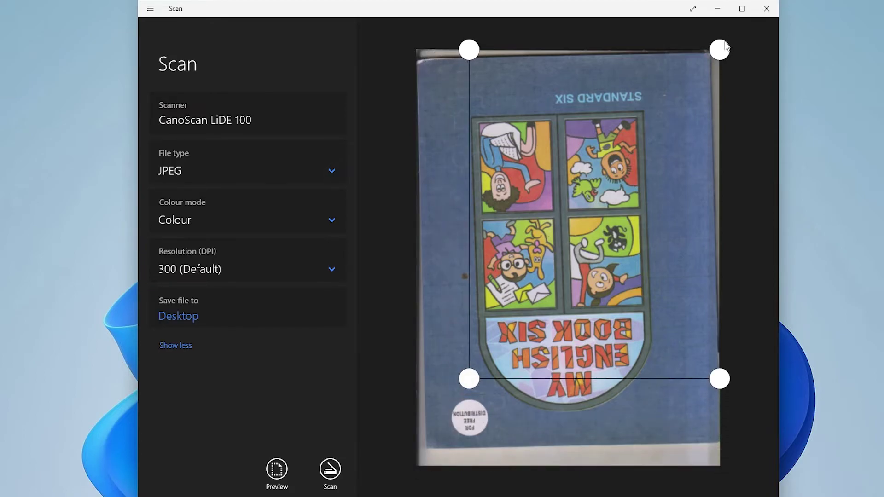
left_click_drag(720, 50, 663, 89)
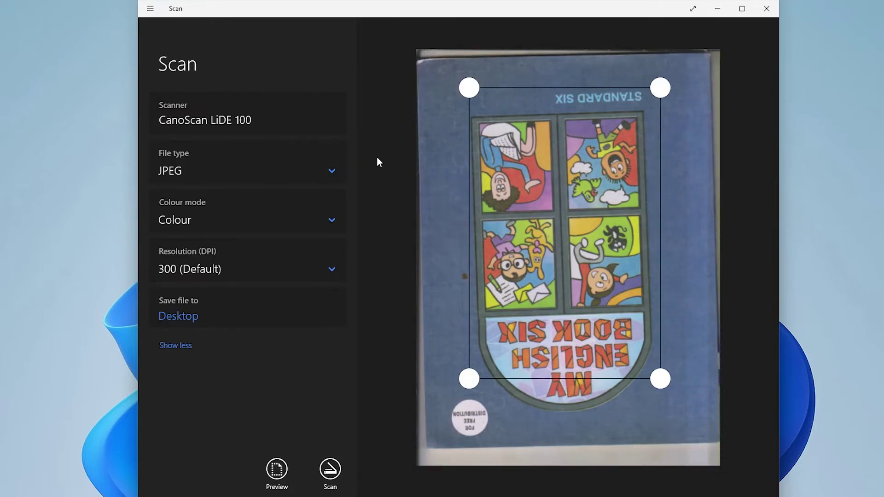
left_click_drag(468, 86, 458, 95)
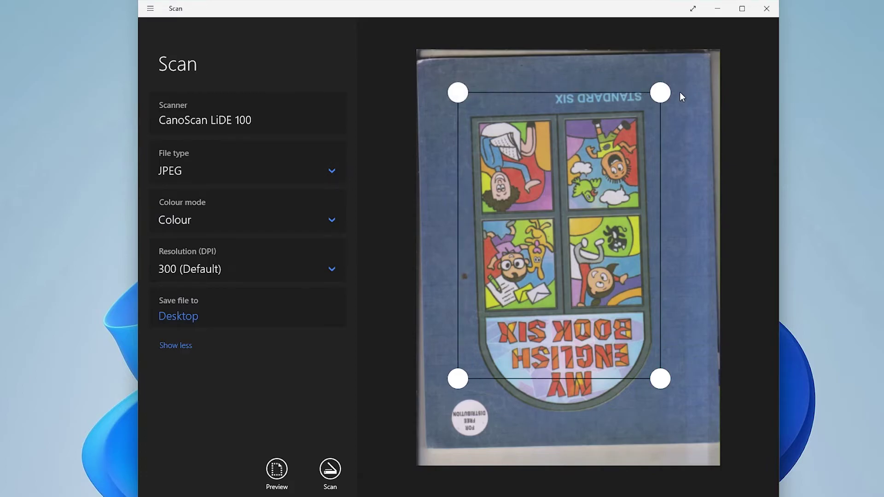
left_click_drag(660, 93, 660, 86)
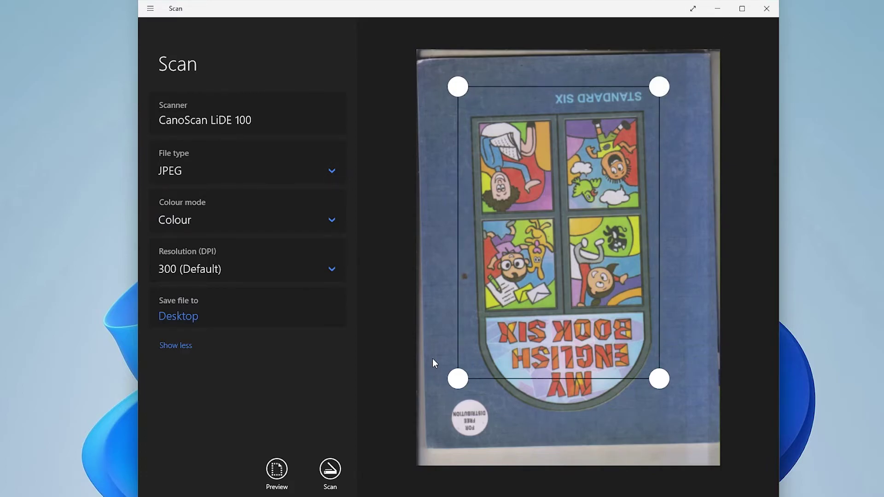
left_click_drag(662, 385, 662, 415)
Step: Scan the cropped cover to JPEG and open Scan_20220629.jpg from the Desktop
left_click(339, 469)
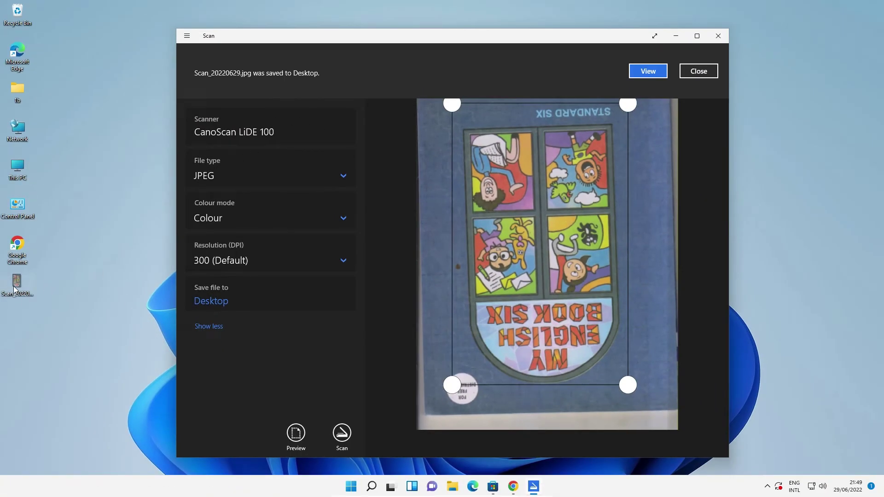
left_click(19, 294)
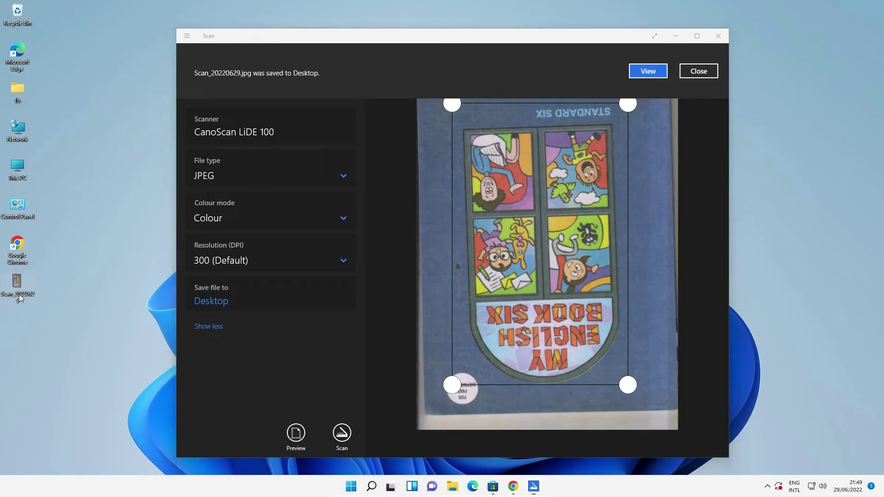
double_click(19, 294)
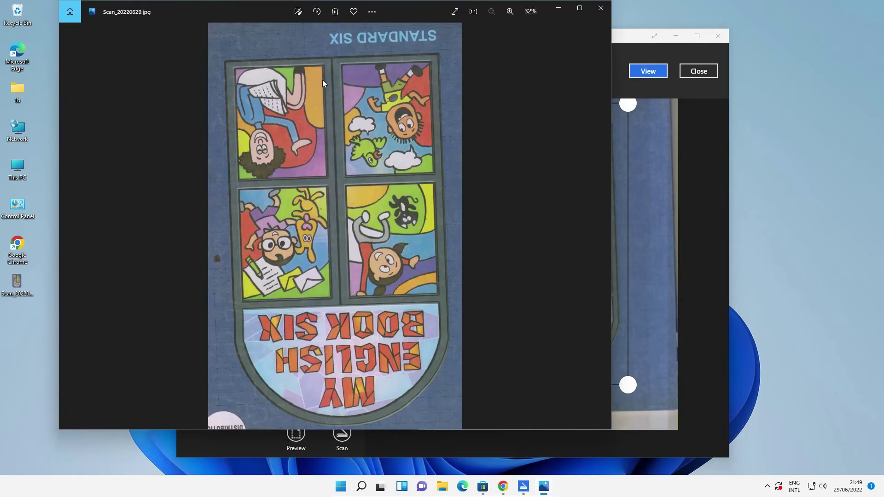
Step: Rotate the image twice in Photos so the cover stands upright, then close Photos
left_click(317, 12)
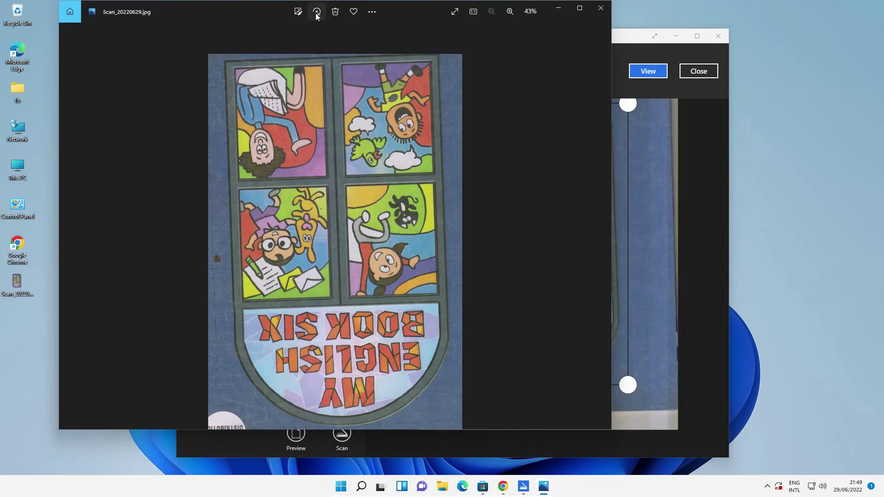
left_click(317, 12)
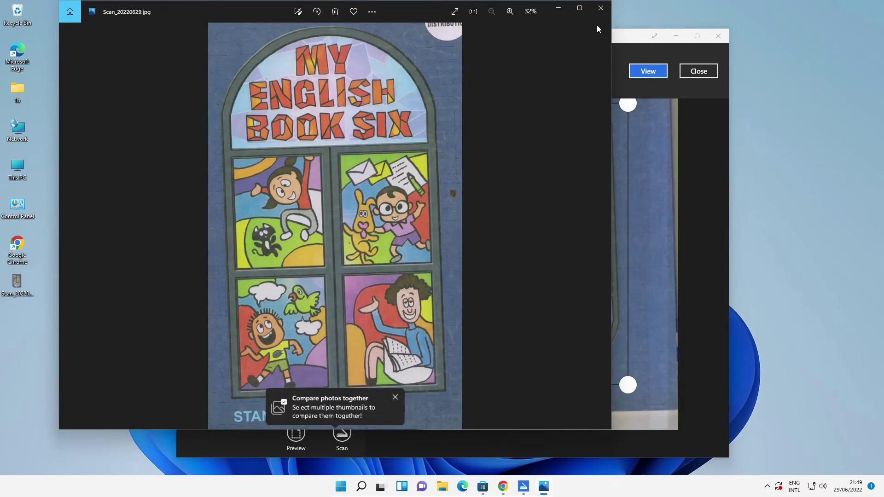
left_click(601, 8)
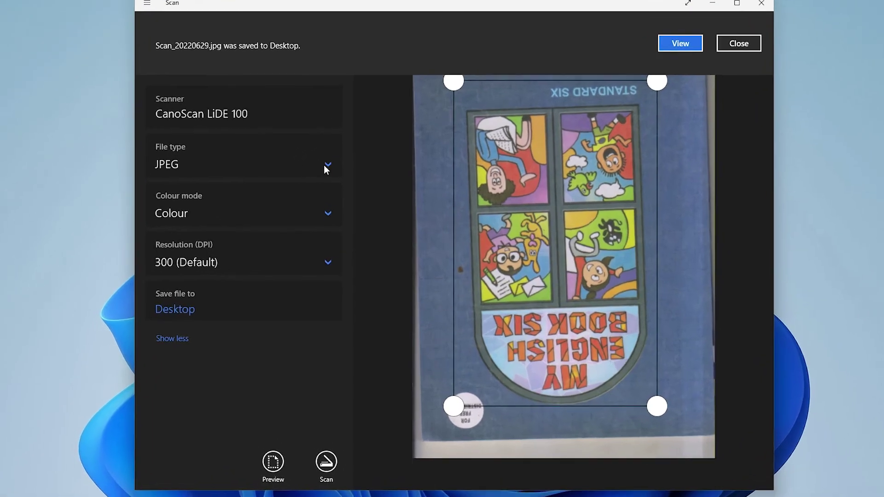
Step: Switch the file type to PDF, scan the cover again, and open Scan_20220629.pdf from the Desktop
left_click(343, 175)
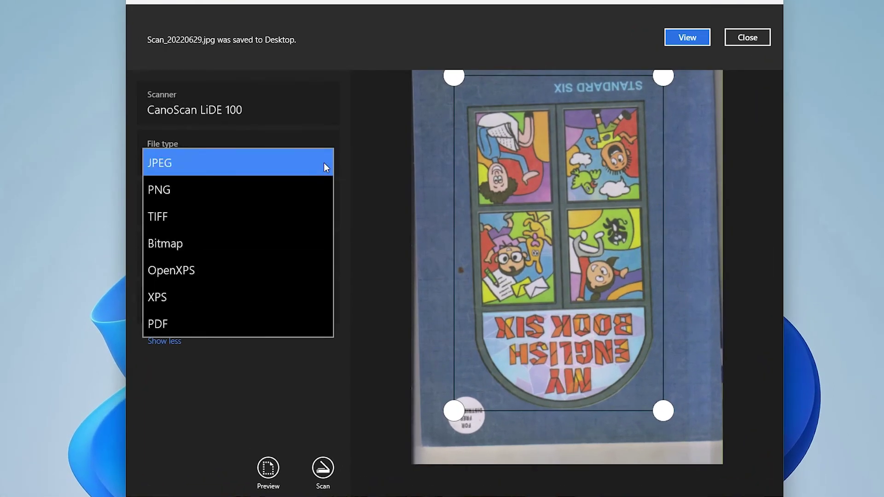
left_click(172, 324)
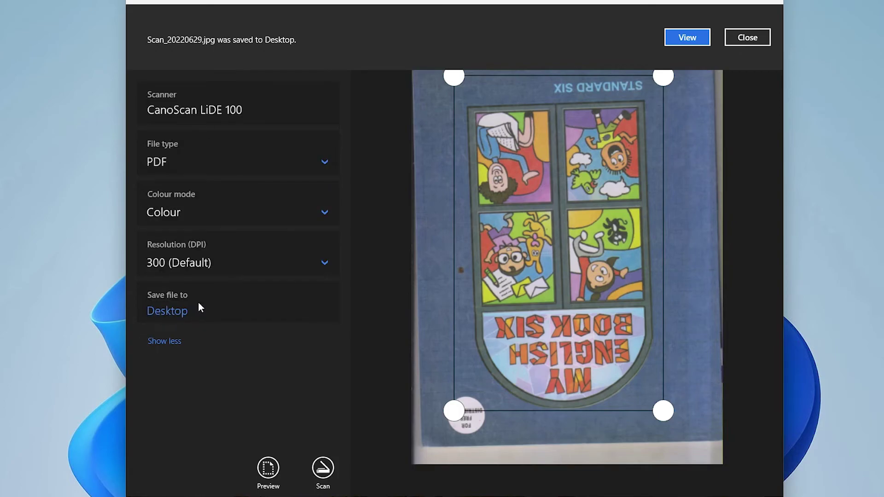
left_click(323, 470)
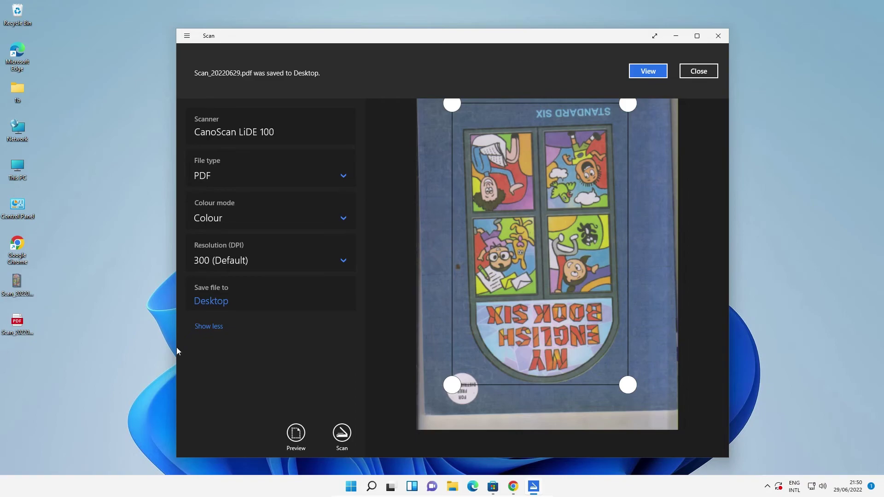
double_click(14, 327)
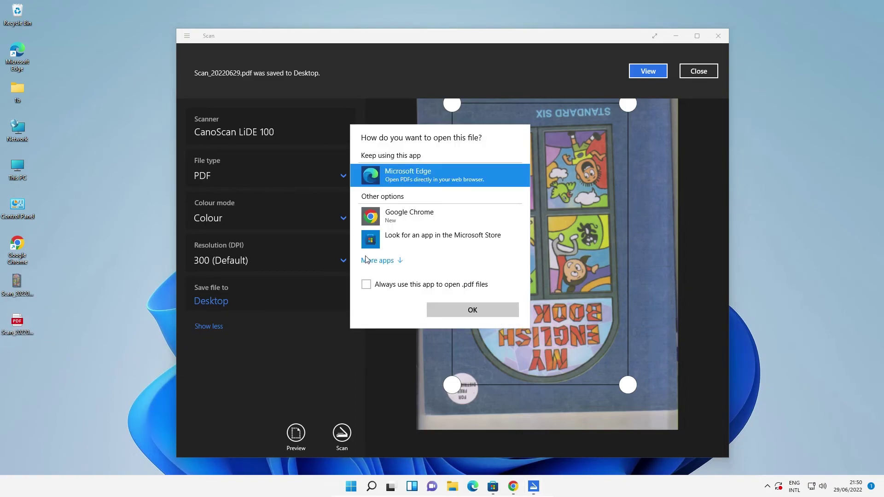
Step: View Scan_20220629.pdf in Microsoft Edge, scroll over the cover page, then close Edge
left_click(460, 309)
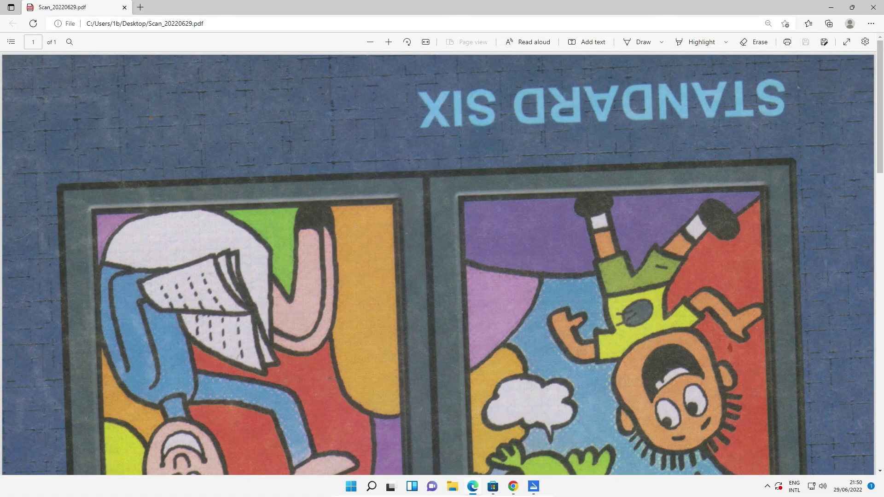
scroll(437, 262, "down", 15)
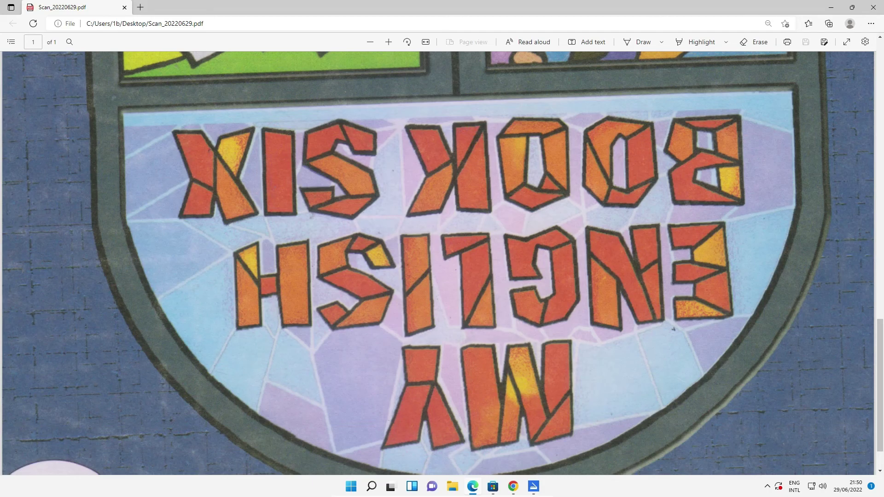
scroll(808, 102, "up", 2)
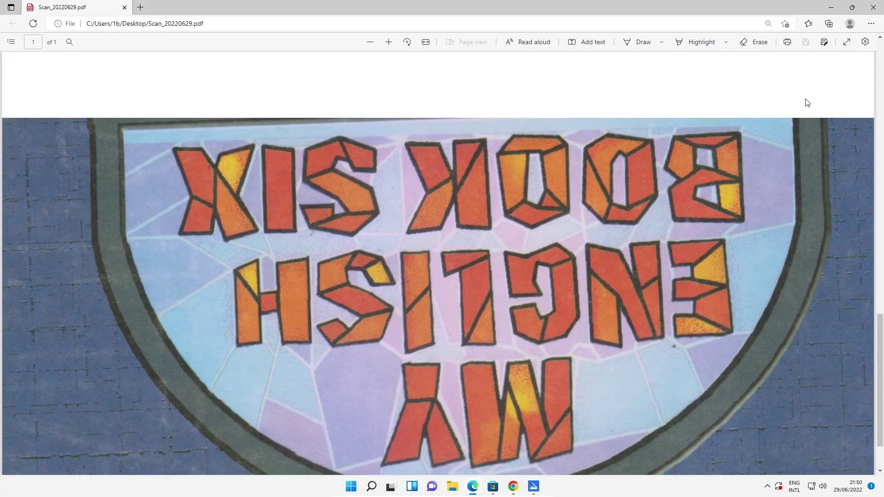
scroll(808, 102, "up", 5)
left_click(873, 7)
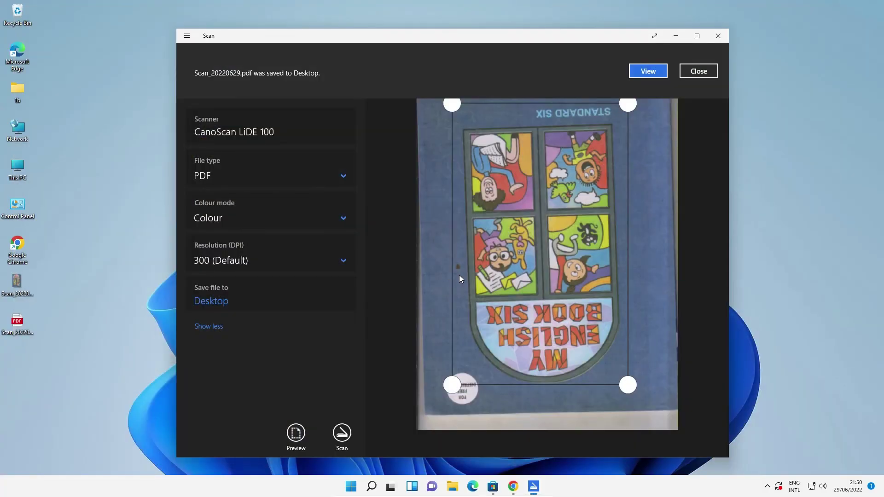